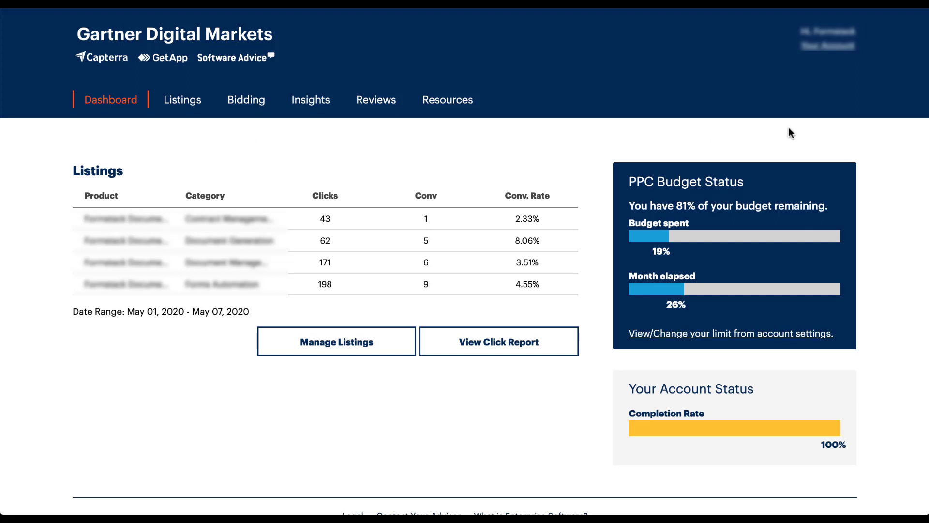
- Open the account settings and review the billing information, opening the PPC monthly limit for editing and cancelling the edit
mouse_move(832, 49)
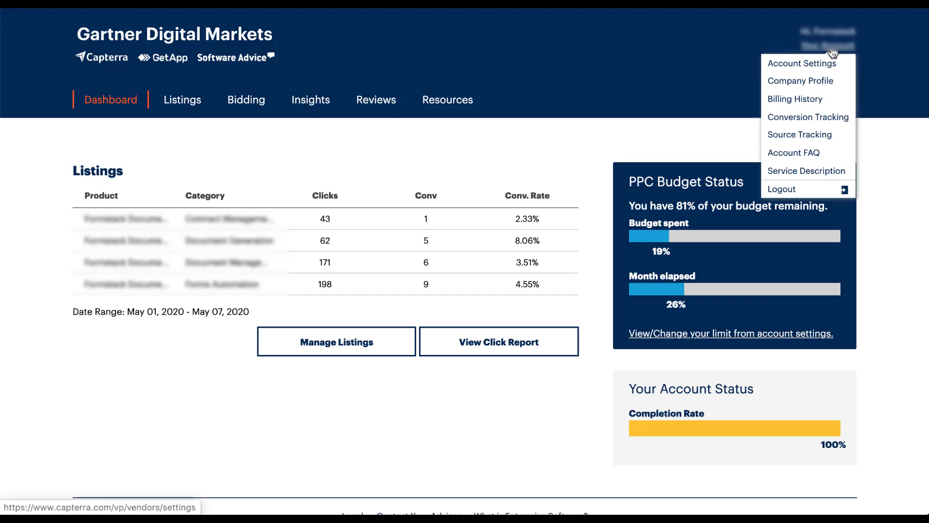
left_click(818, 65)
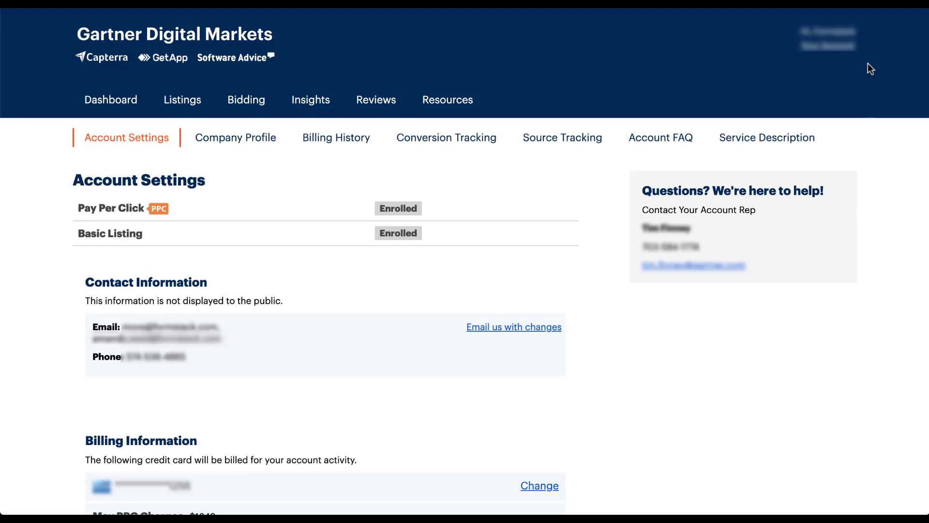
mouse_move(848, 54)
scroll(627, 360, "down", 8)
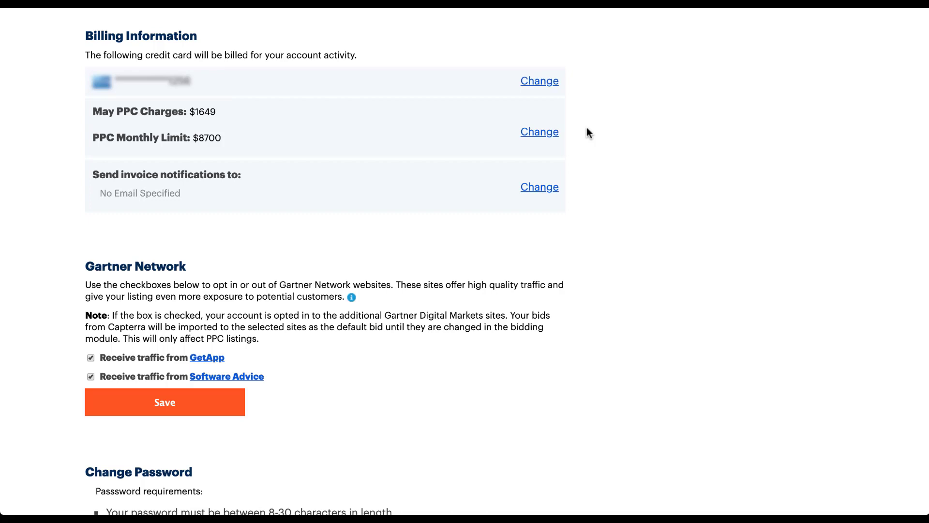
left_click(541, 140)
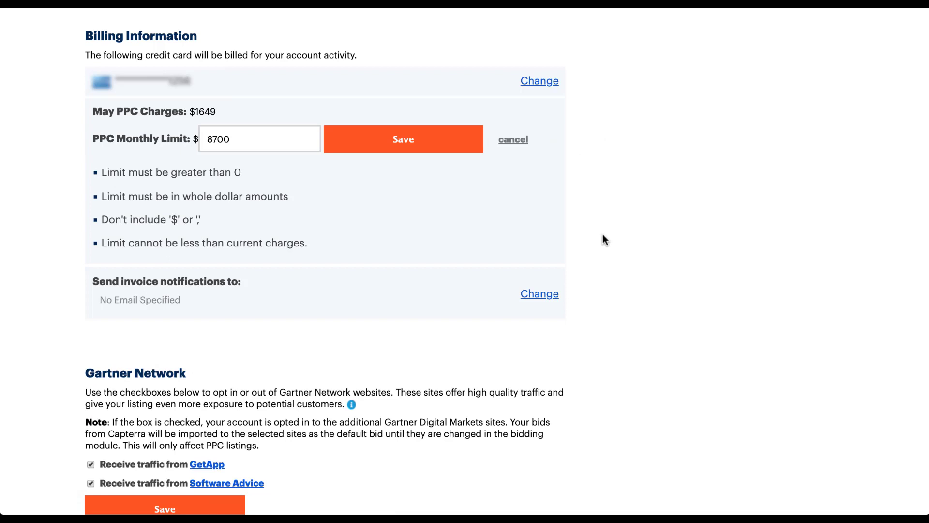
left_click(514, 141)
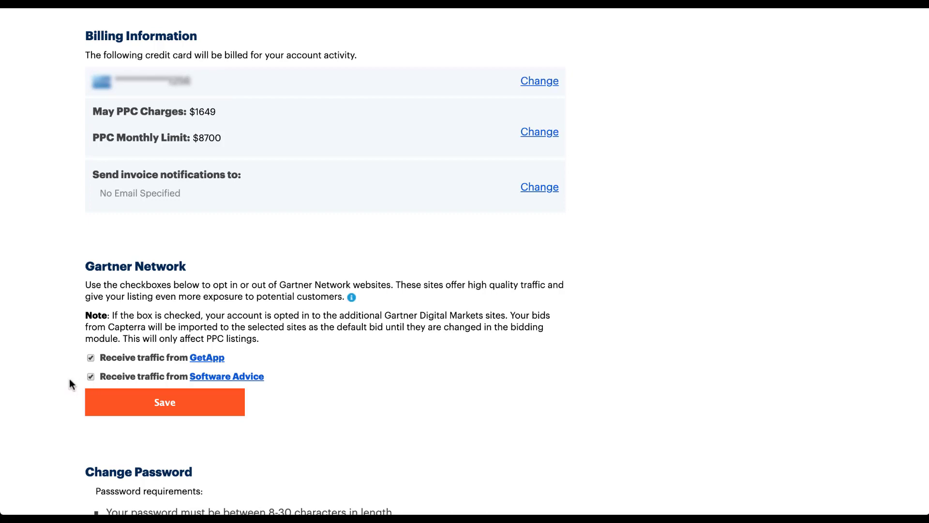
- Open the Conversion Tracking page and examine the recommended code for tracking conversions on page load, collapsing that section again
scroll(69, 384, "up", 8)
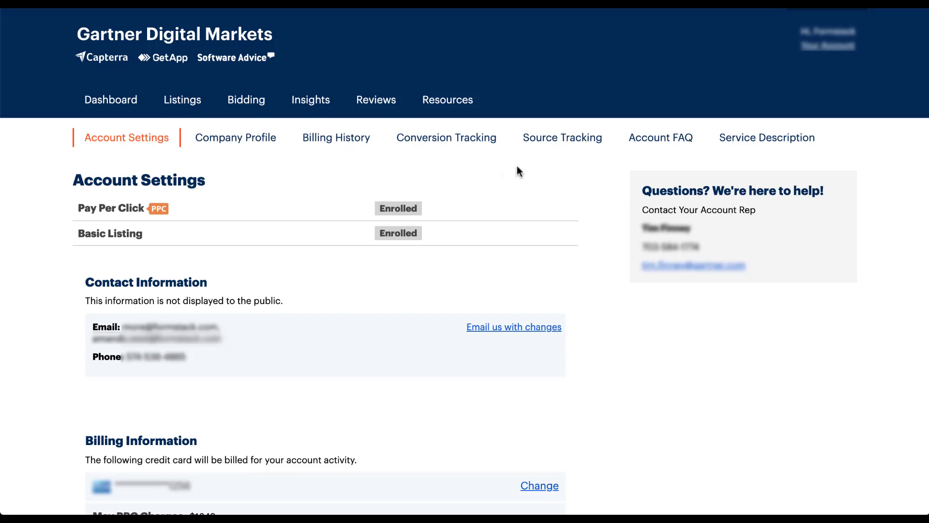
left_click(457, 143)
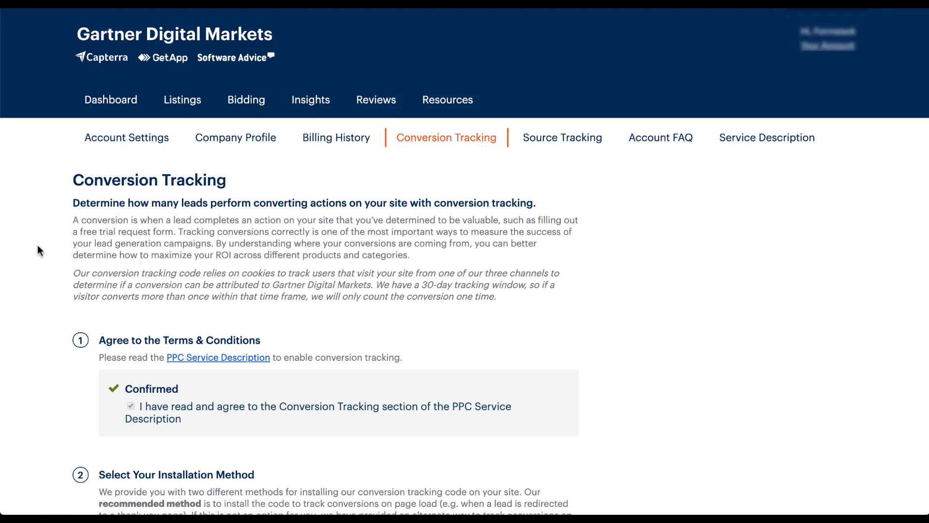
scroll(27, 258, "down", 3)
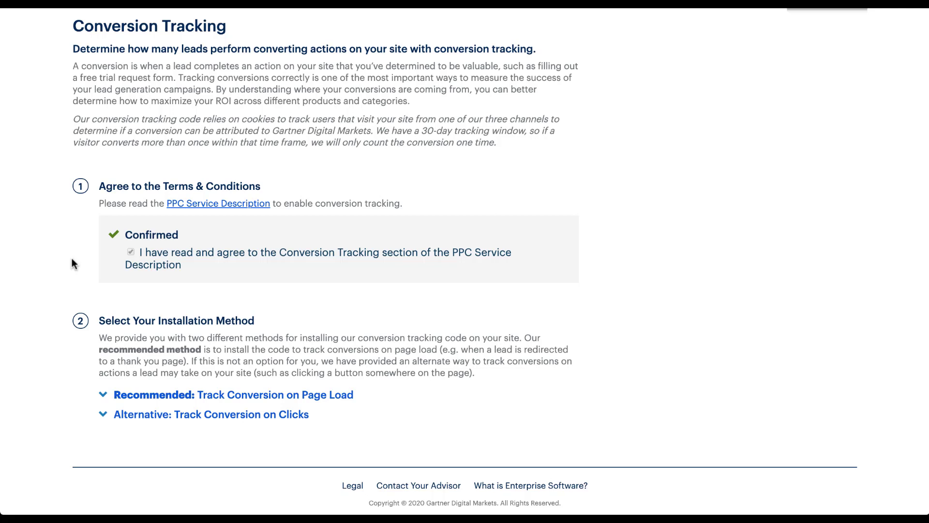
scroll(39, 336, "down", 1)
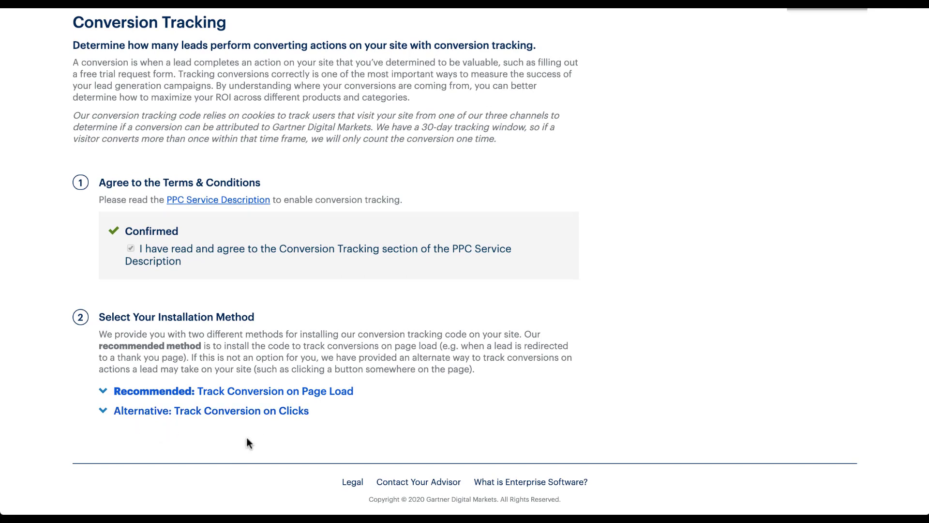
left_click(364, 394)
scroll(51, 385, "down", 8)
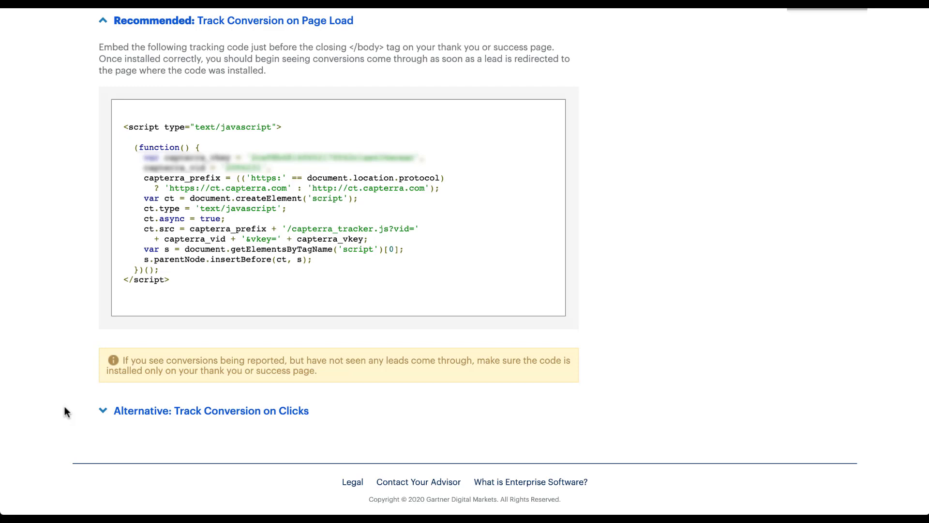
left_click(102, 21)
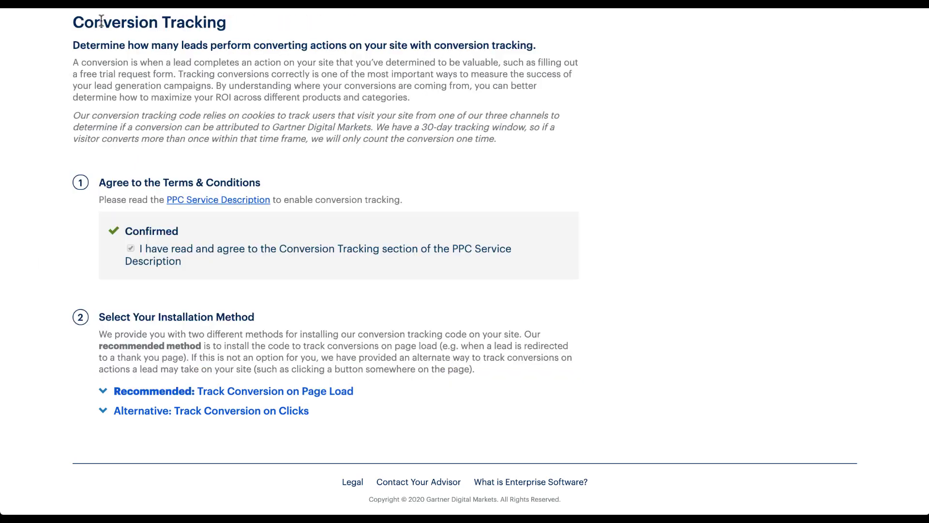
- Expand the alternative method for tracking conversions on clicks and read through its instructions and script
left_click(104, 410)
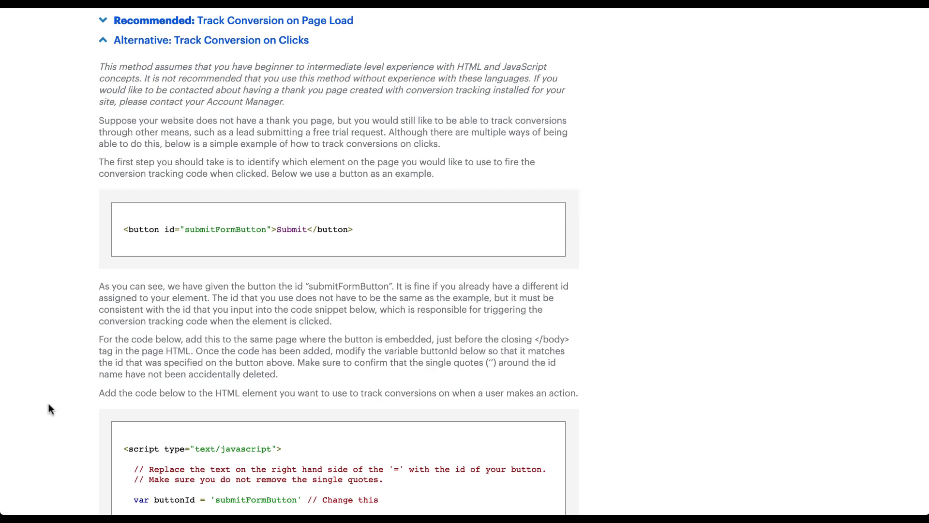
scroll(48, 404, "down", 10)
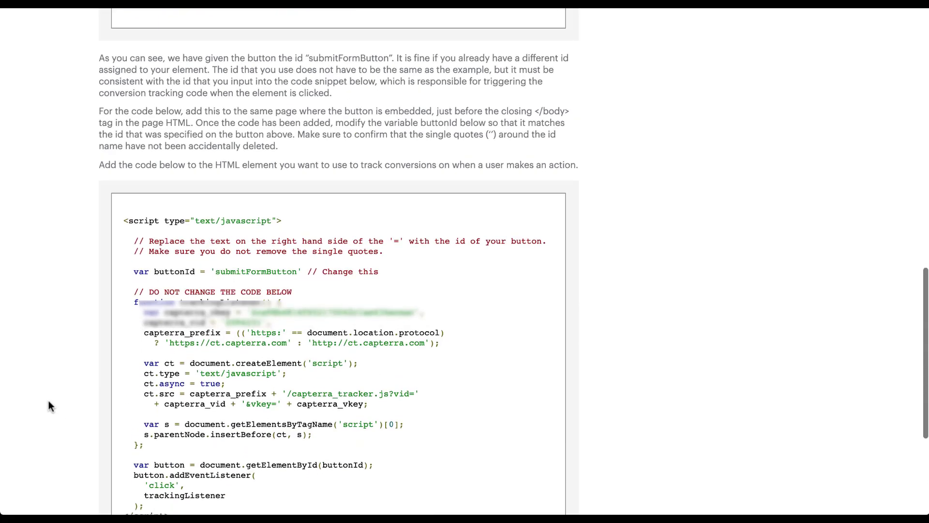
scroll(49, 405, "up", 10)
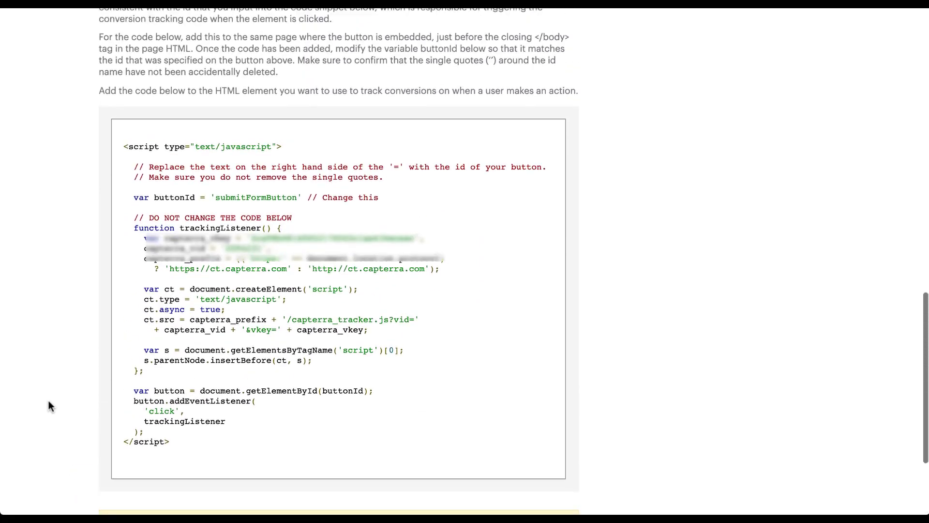
scroll(48, 399, "up", 2)
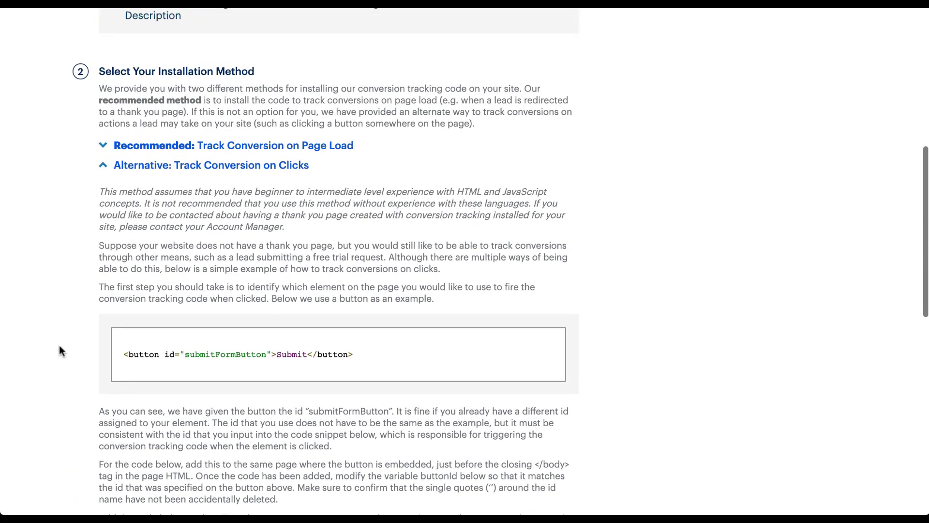
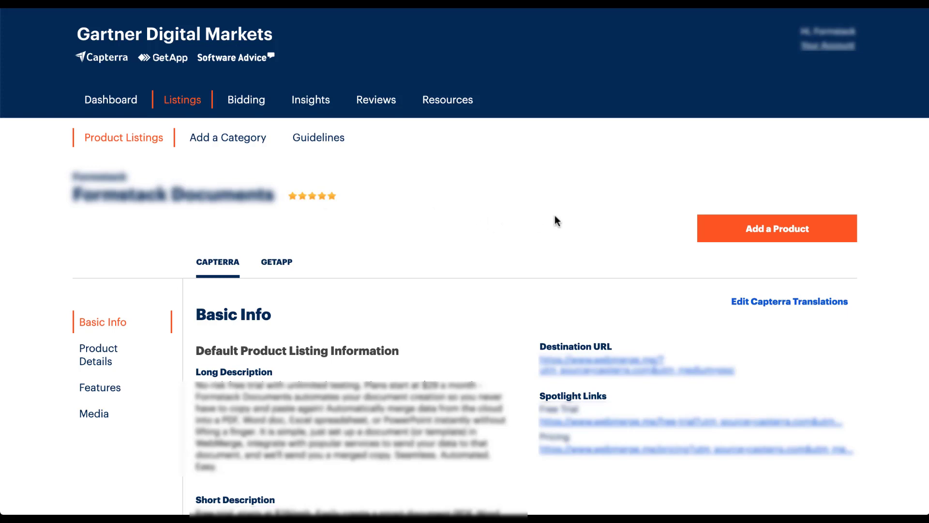
- From the product listing, open the request form for adding a product, view its category choices, and close the form
left_click(723, 233)
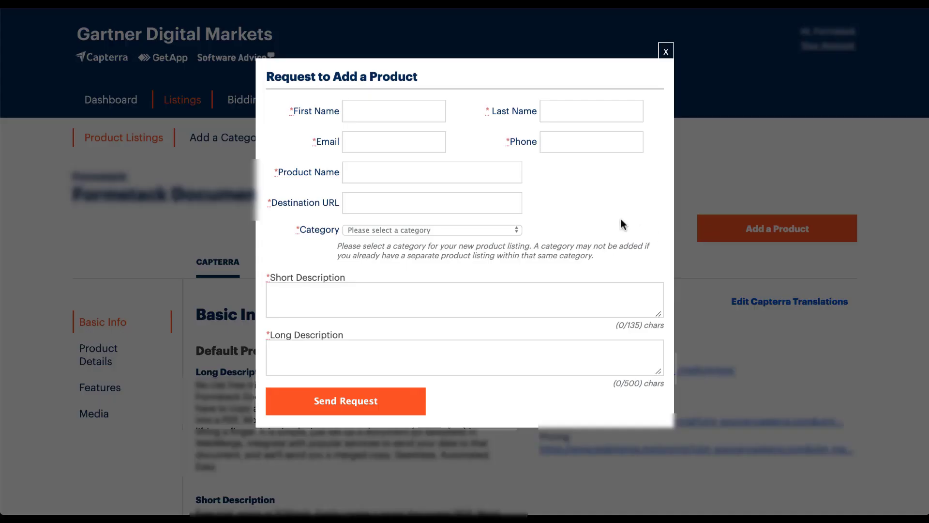
left_click(517, 232)
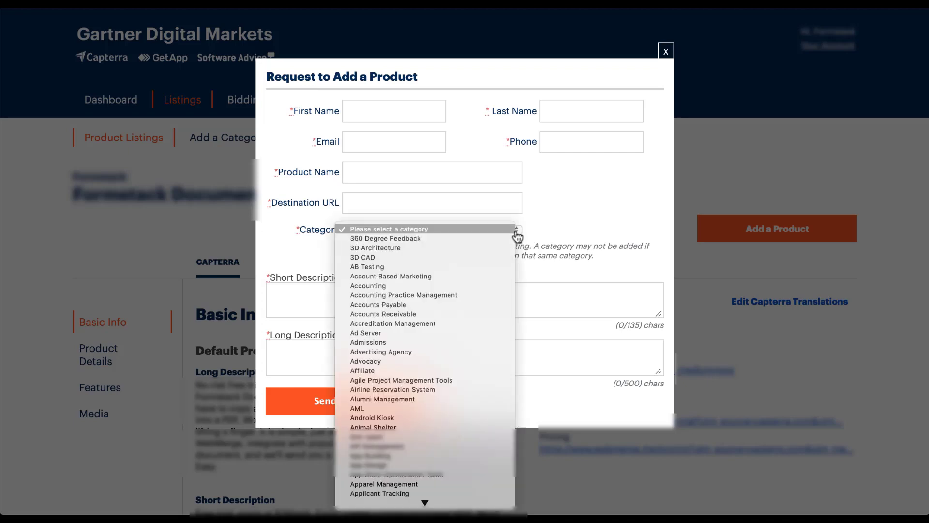
left_click(581, 217)
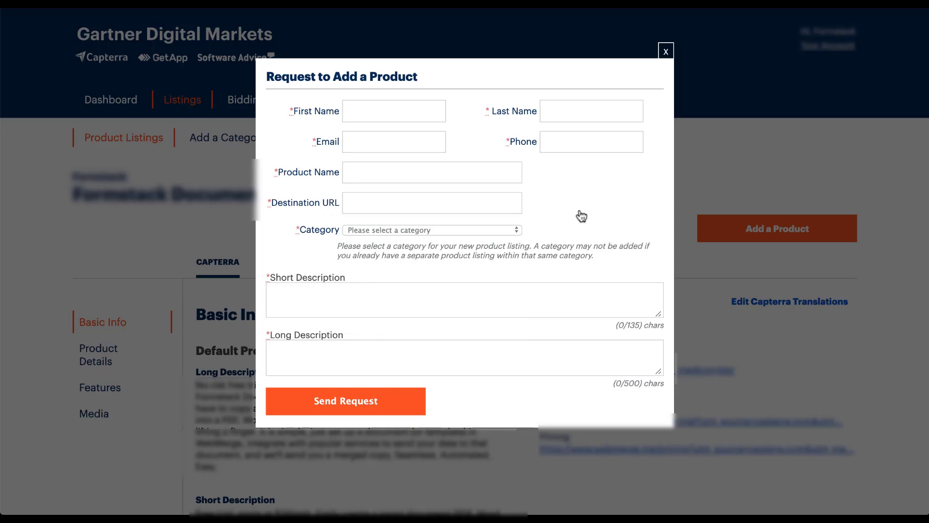
left_click(666, 51)
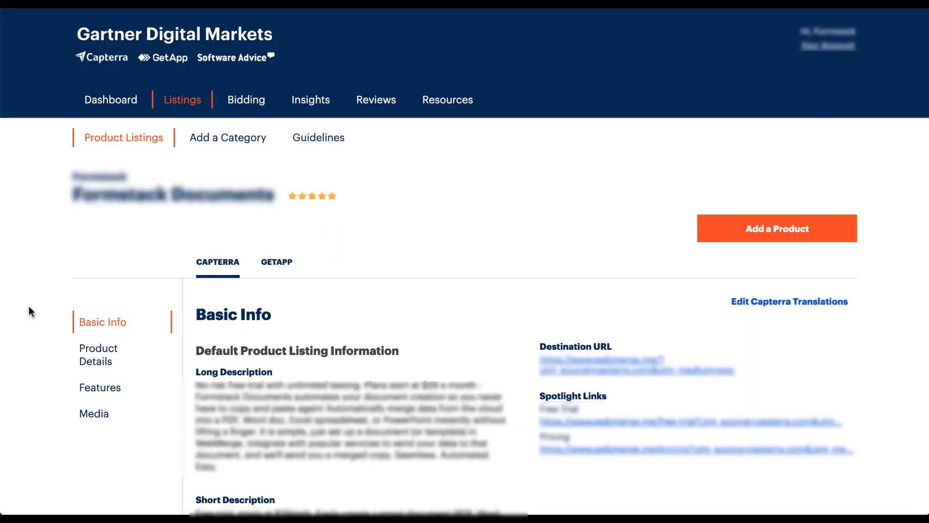
- Review the product's basic info and category listings, and expand the customization of the Document Generation category
scroll(30, 311, "down", 5)
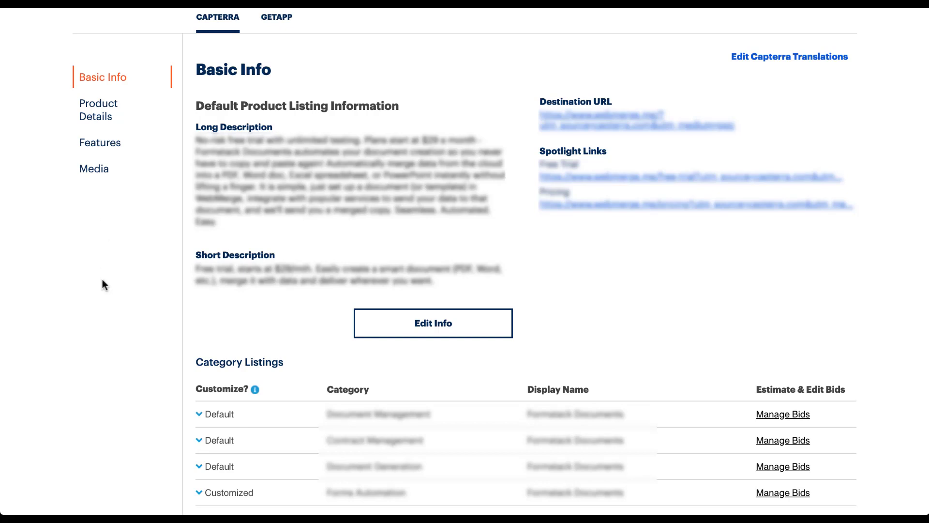
scroll(121, 295, "down", 3)
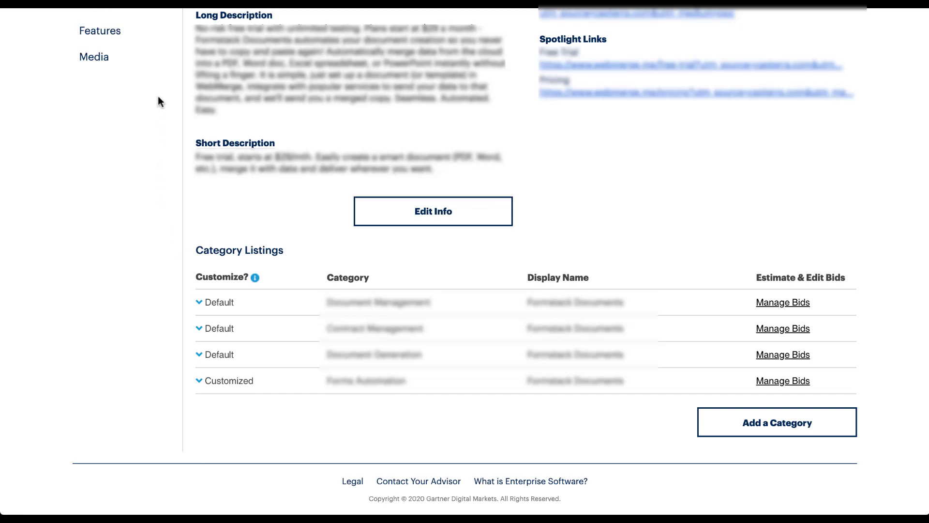
left_click(200, 356)
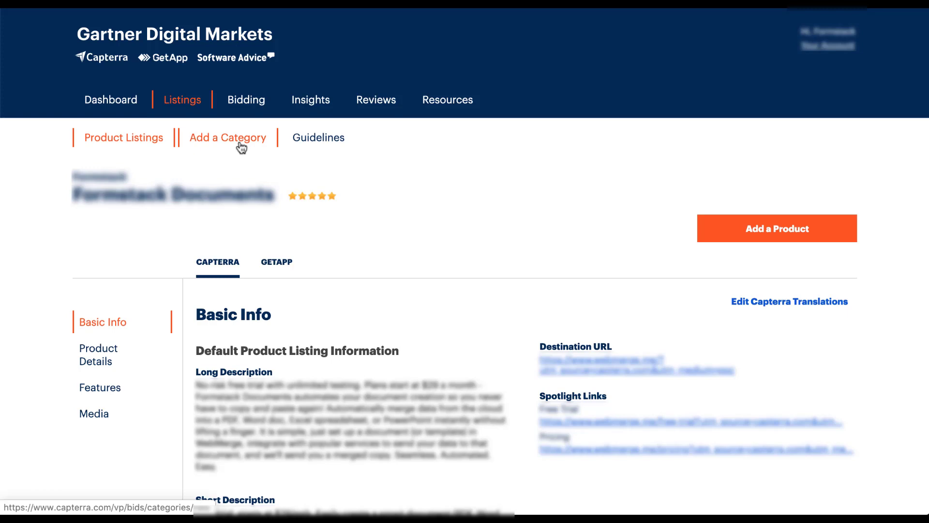
- Start a request for a new category, select Content Management, and dismiss the request without reviewing it
left_click(240, 144)
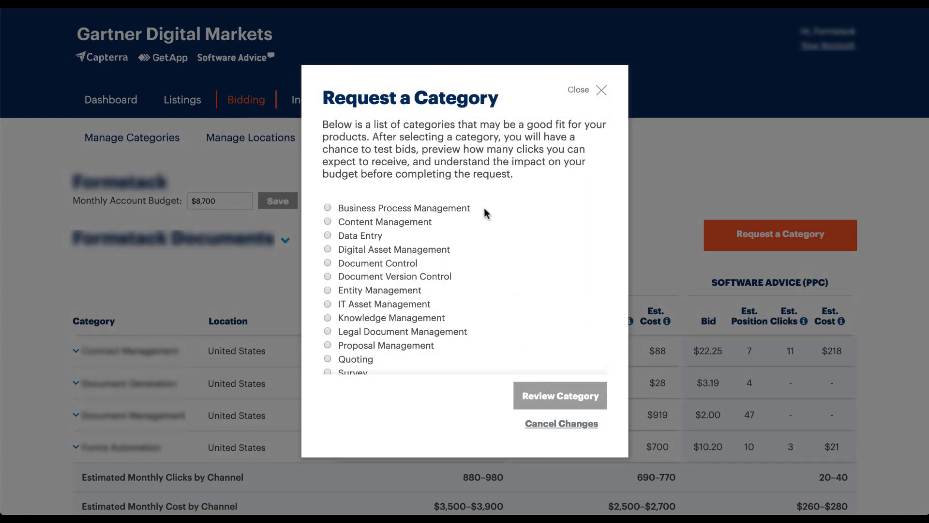
left_click(328, 223)
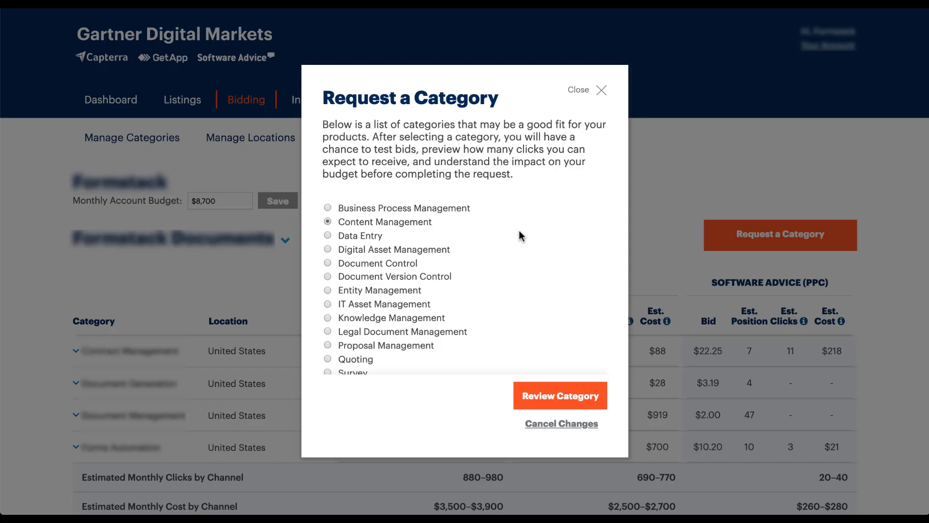
left_click(231, 117)
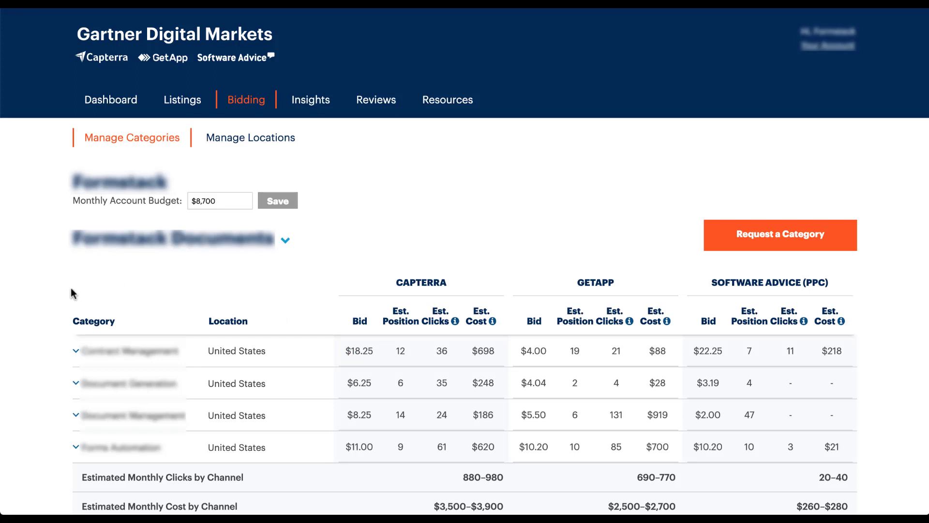
- Expand the Contract Management category's bids by country and open its Capterra bids for editing
scroll(28, 356, "down", 3)
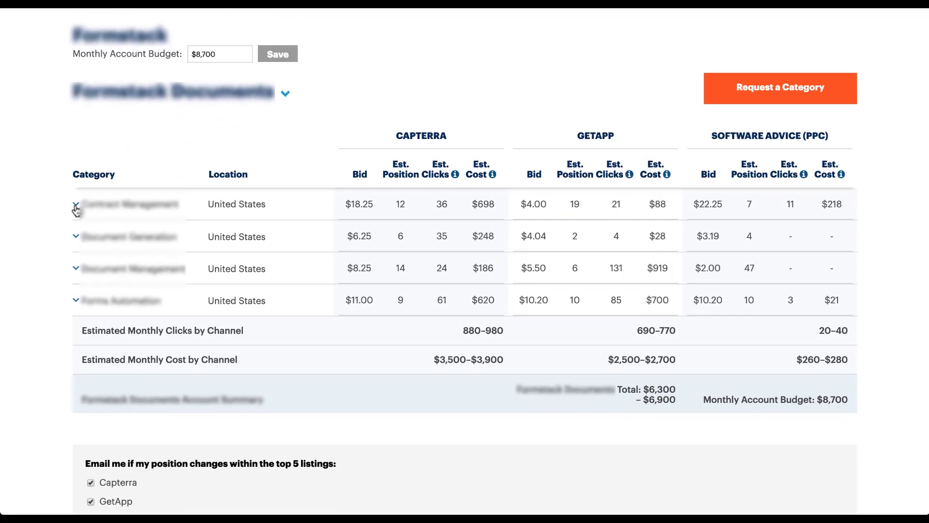
left_click(76, 206)
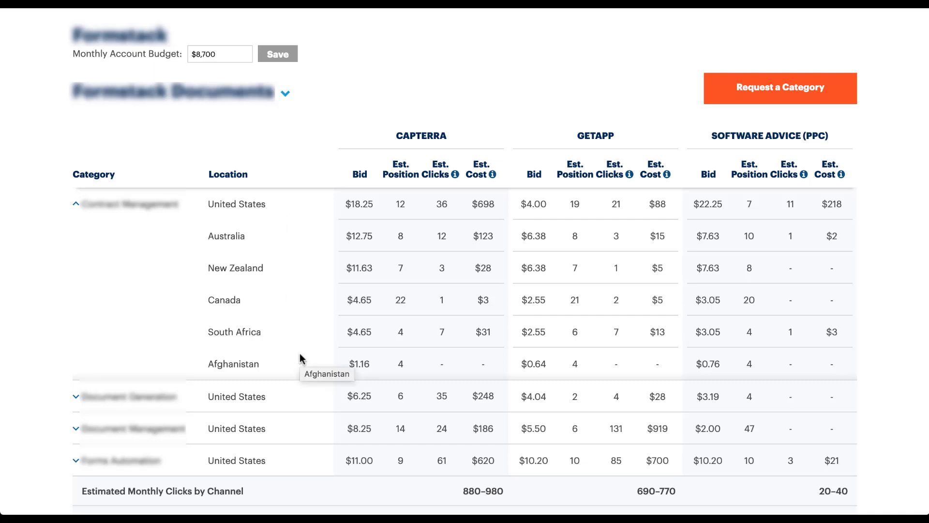
mouse_move(434, 263)
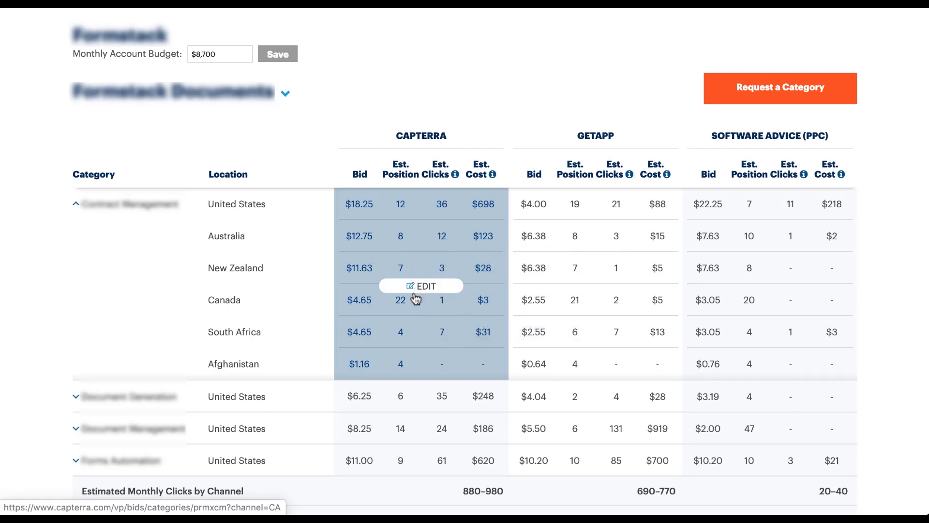
left_click(426, 287)
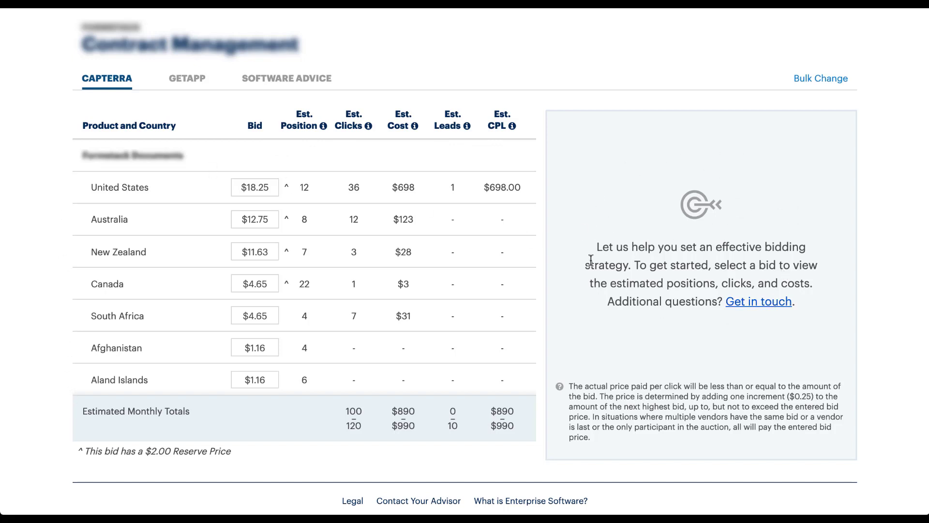
- Select the United States bid and examine the estimated clicks, cost, leads and CPL for the available bid amounts
left_click(239, 188)
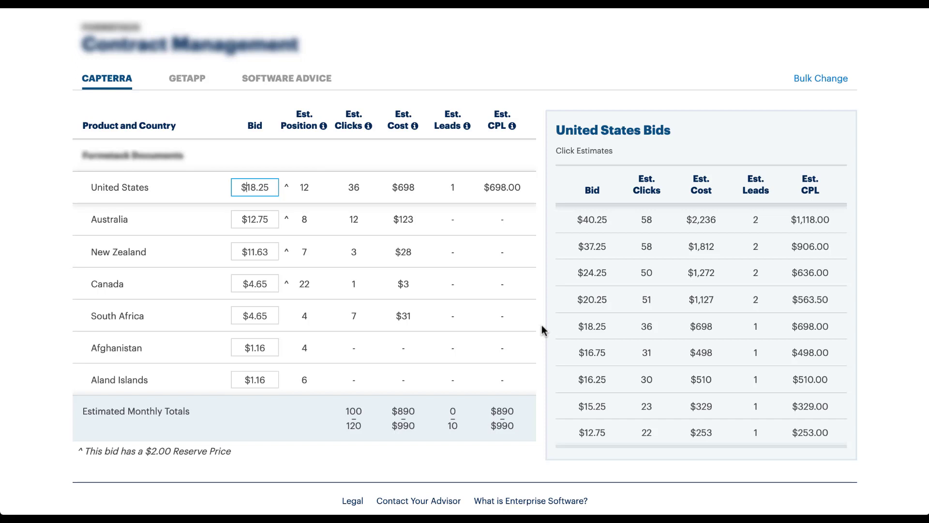
mouse_move(612, 331)
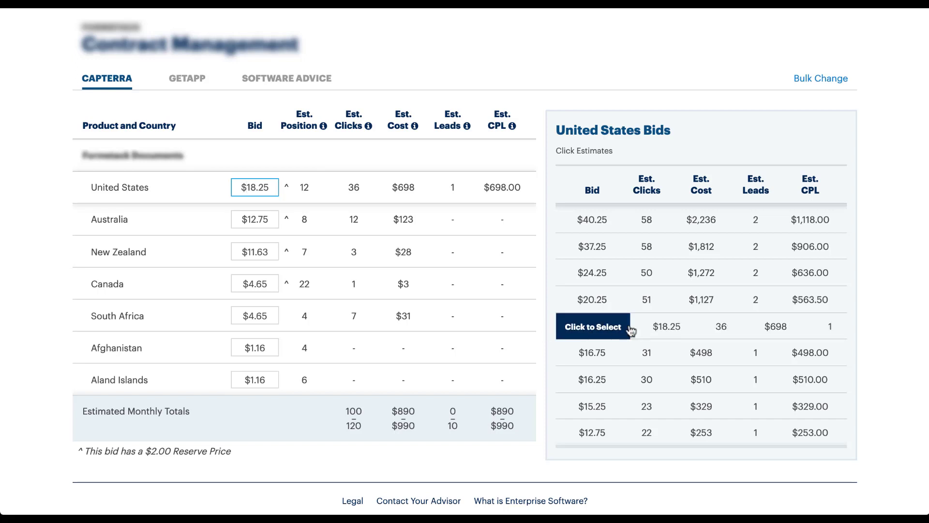
scroll(623, 330, "down", 1)
scroll(623, 329, "down", 5)
scroll(623, 329, "down", 4)
scroll(623, 328, "up", 6)
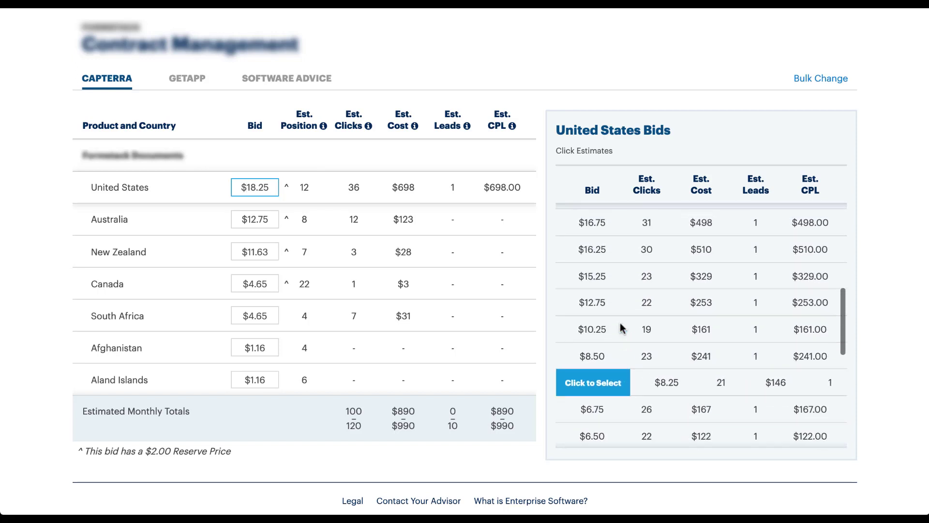
scroll(623, 328, "up", 3)
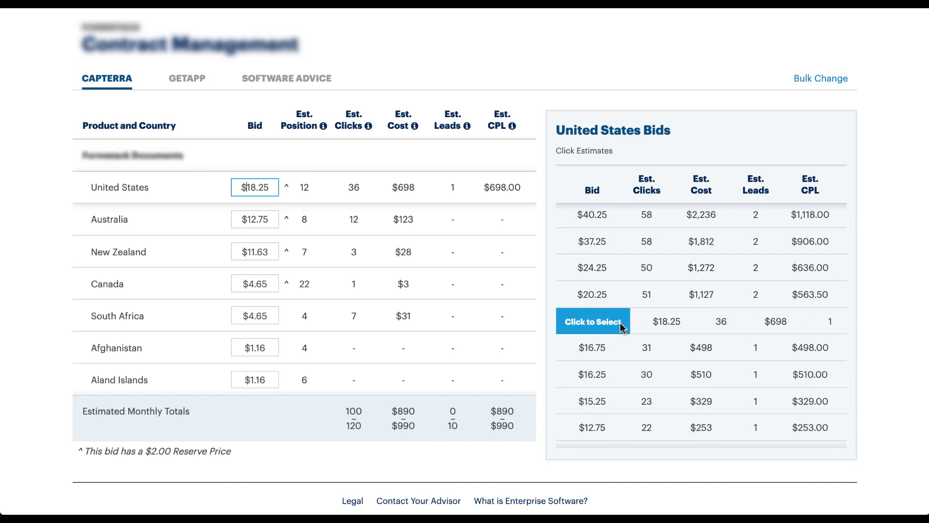
scroll(623, 329, "up", 5)
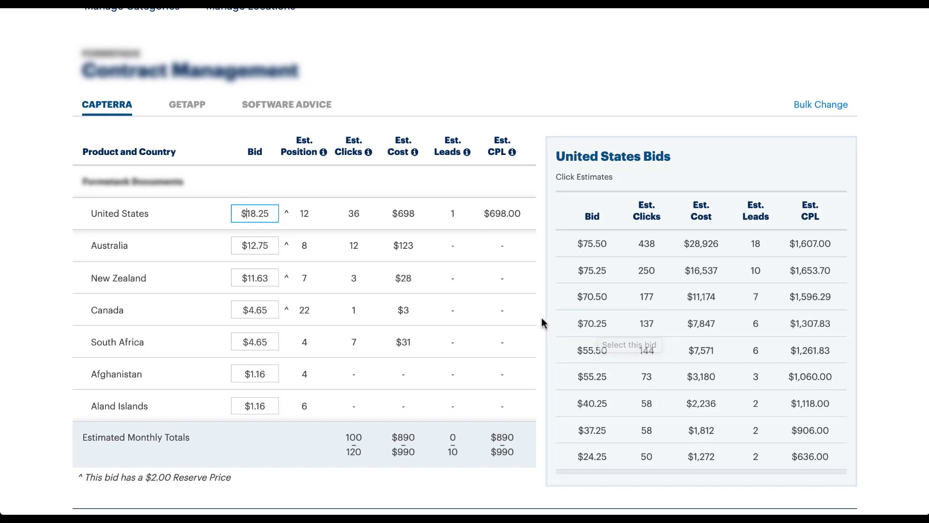
- Examine the click estimates for the Australia bid and the New Zealand bid on the Capterra channel
left_click(123, 255)
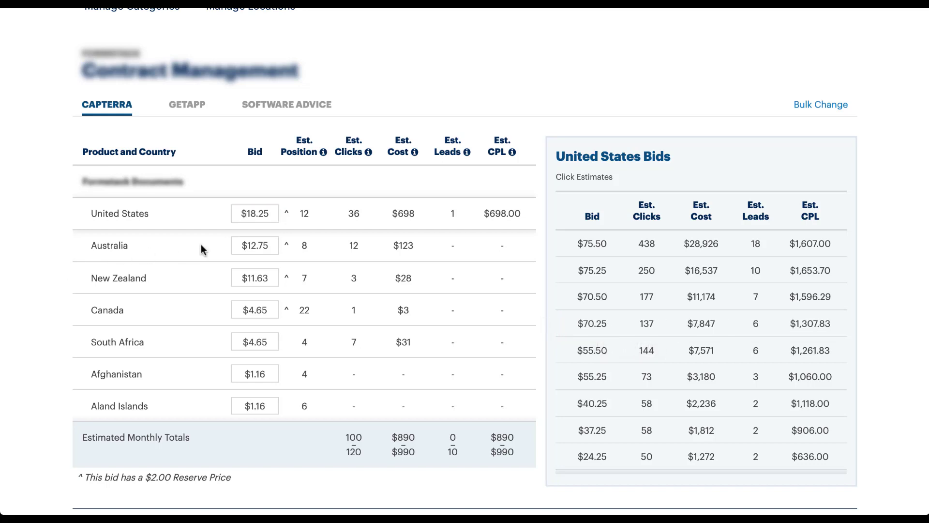
left_click(237, 246)
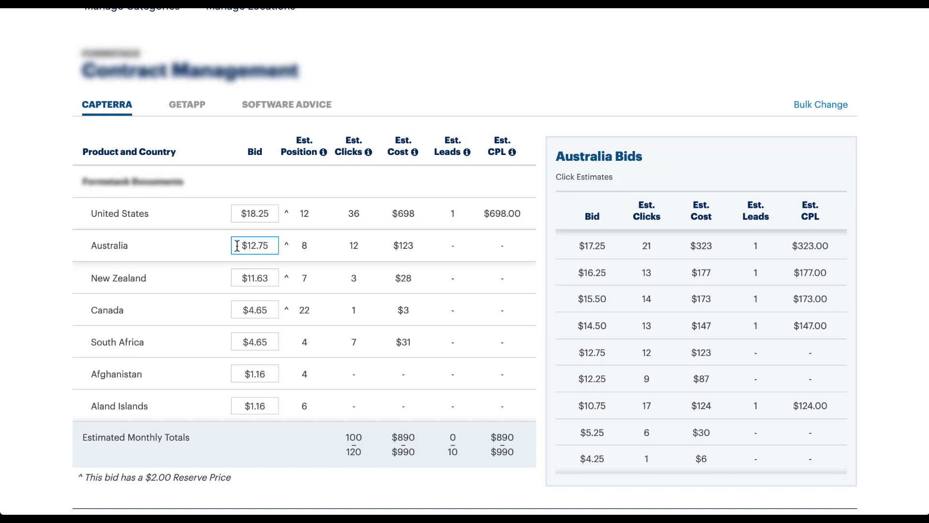
left_click(238, 279)
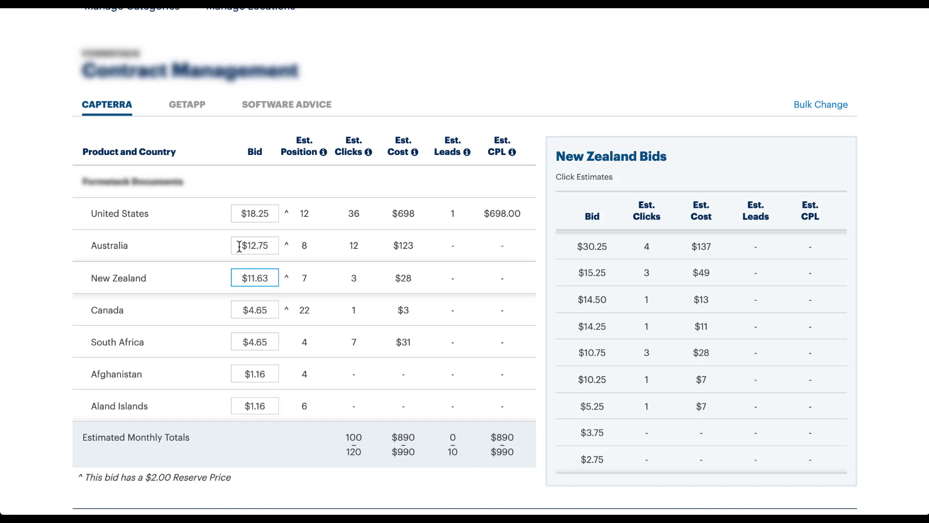
left_click(38, 171)
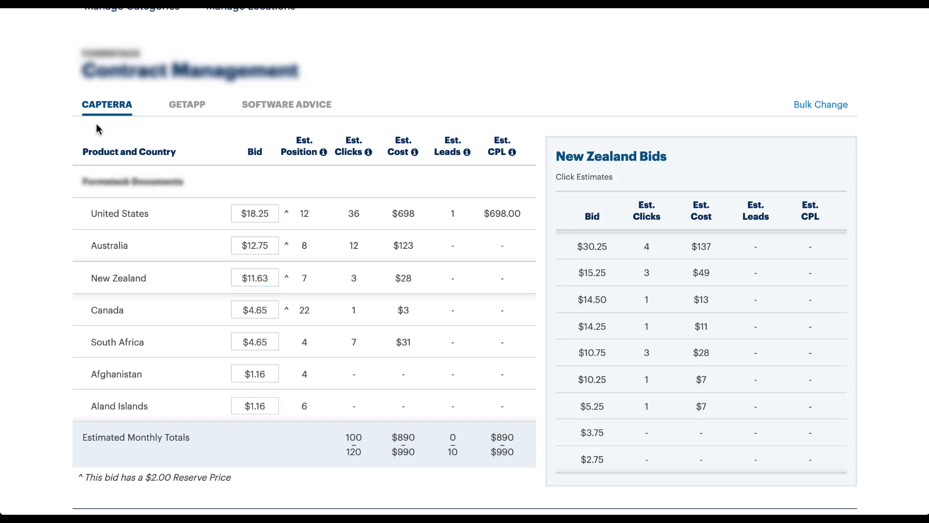
- Switch to the category's GetApp bids and examine the click estimates for the Australia bid
left_click(180, 109)
left_click(276, 108)
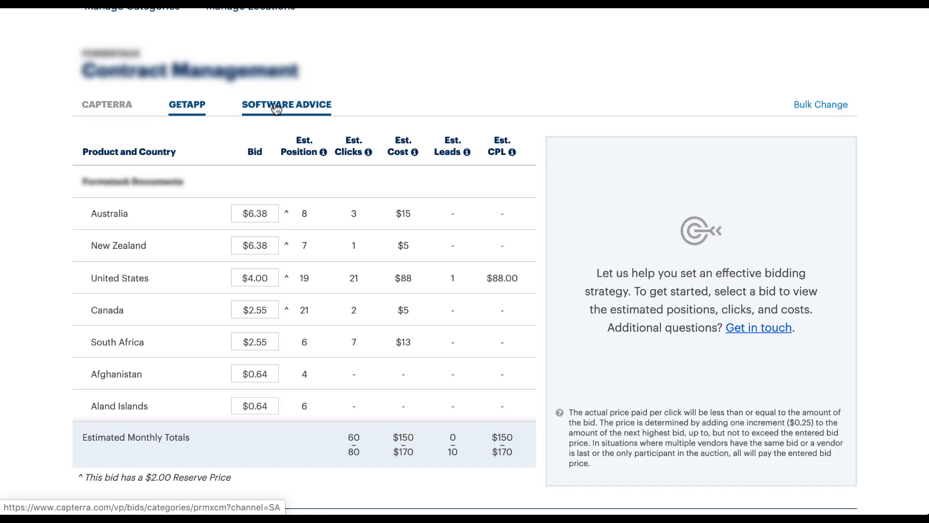
left_click(238, 213)
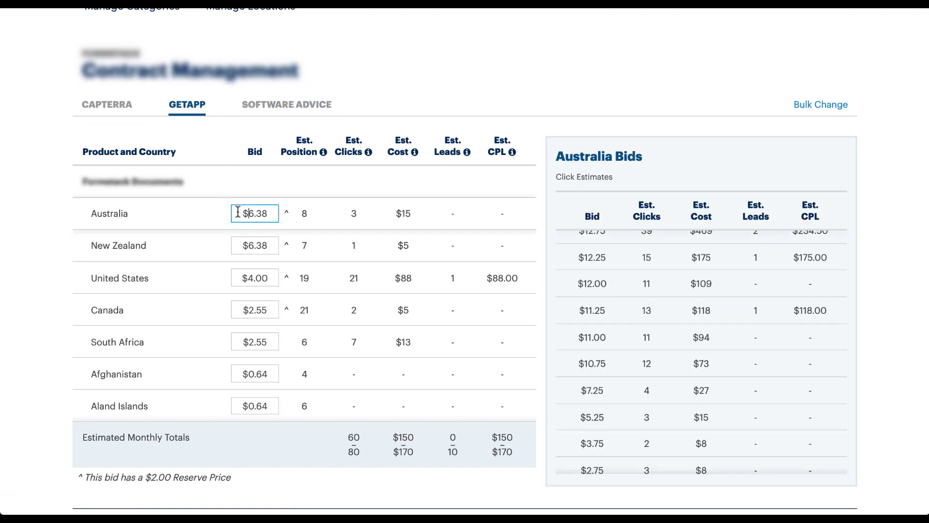
left_click(45, 219)
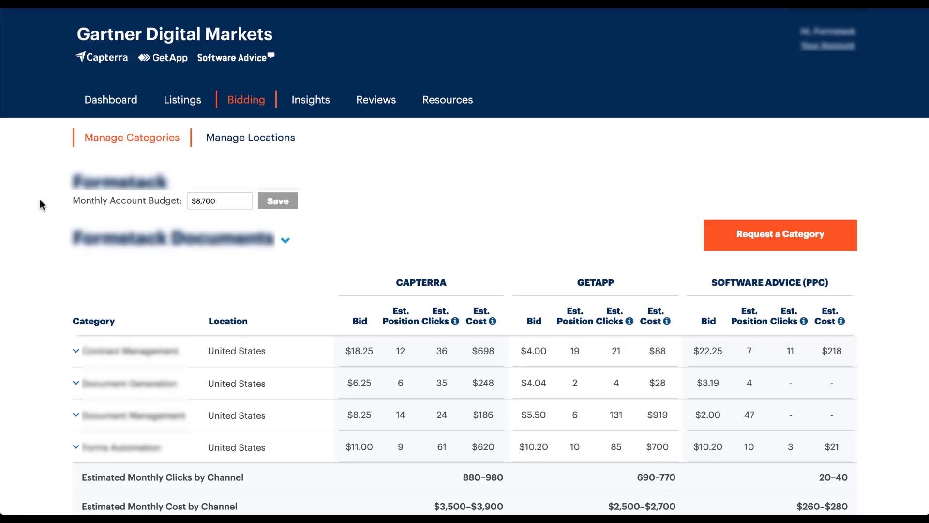
- Open the Click Report under Insights and review its results and its channel, location and date range options
left_click(310, 101)
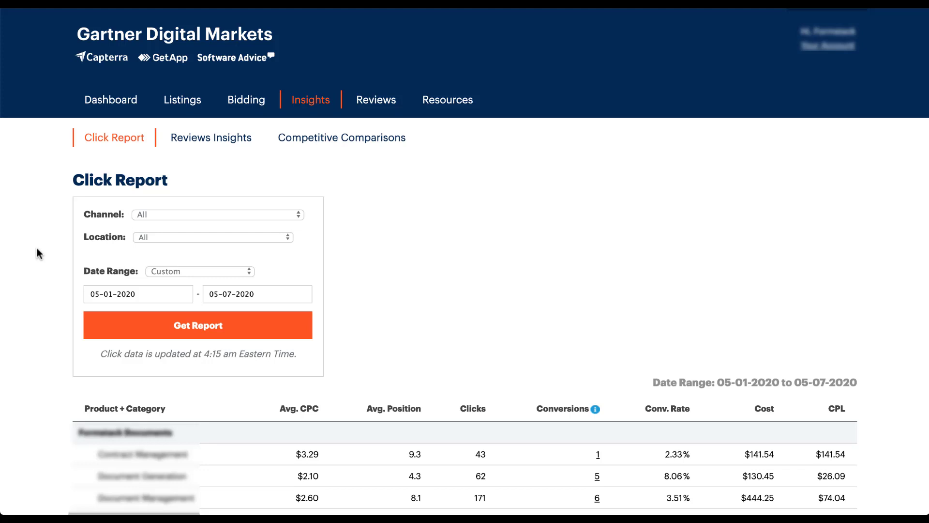
scroll(37, 245, "down", 5)
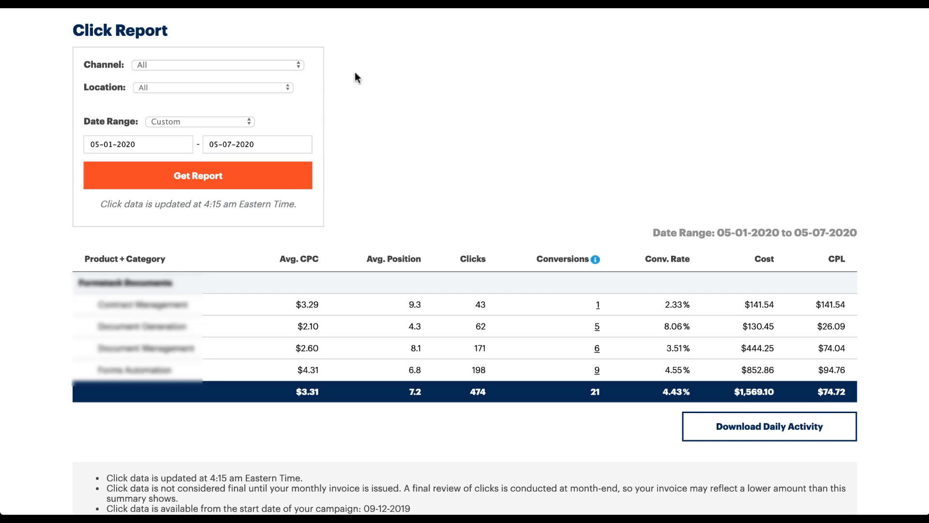
left_click(300, 66)
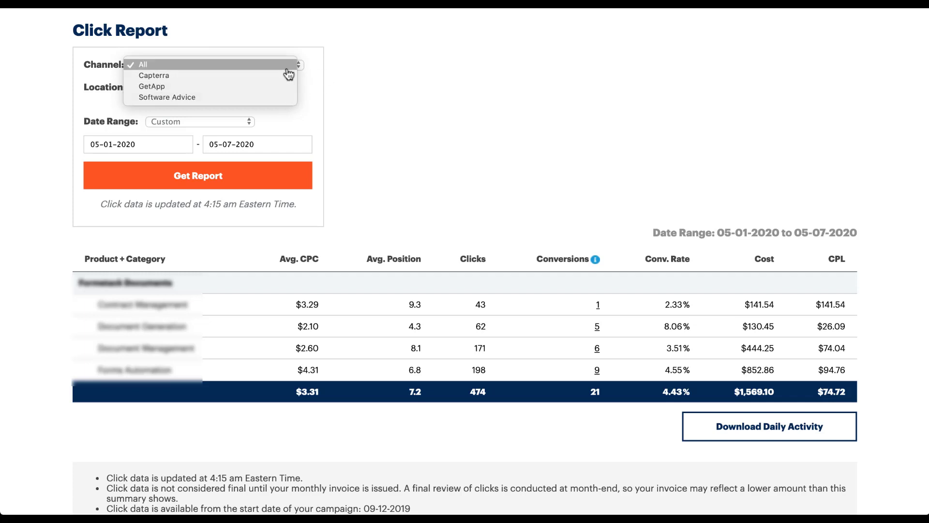
left_click(310, 74)
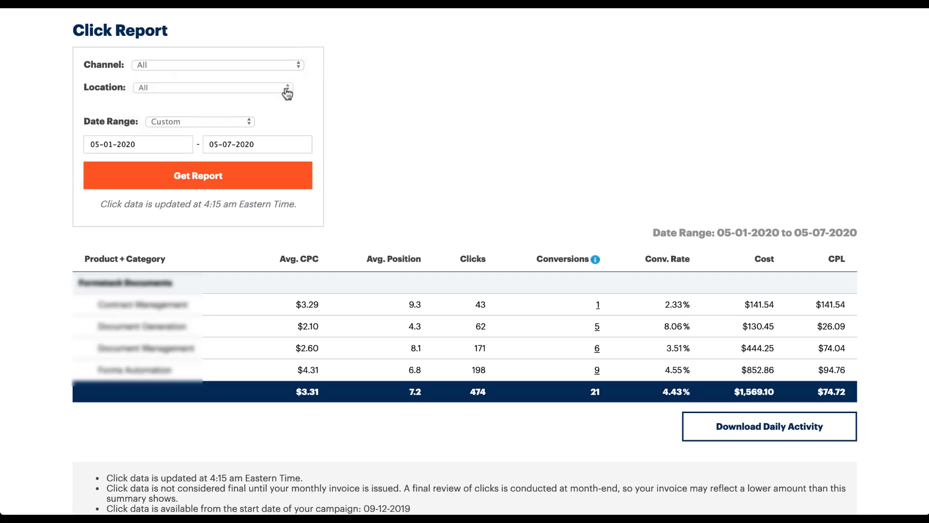
left_click(288, 93)
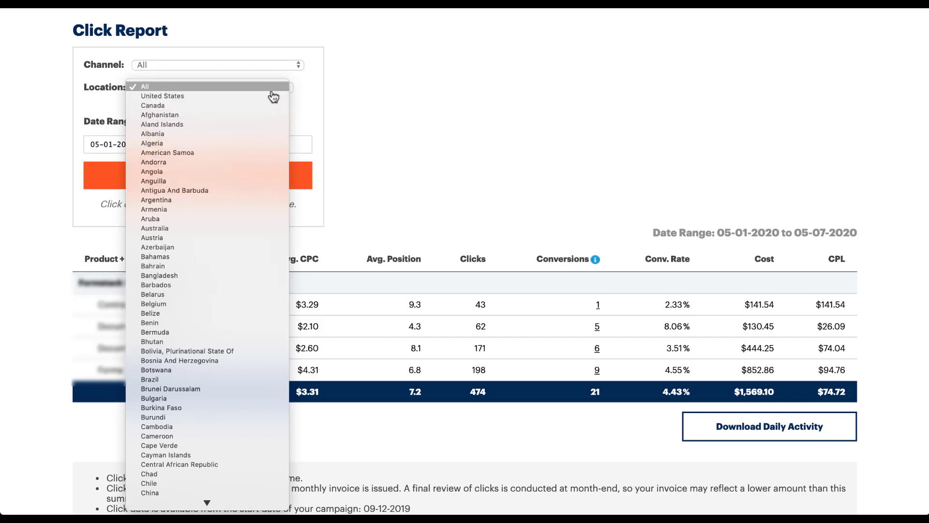
left_click(307, 104)
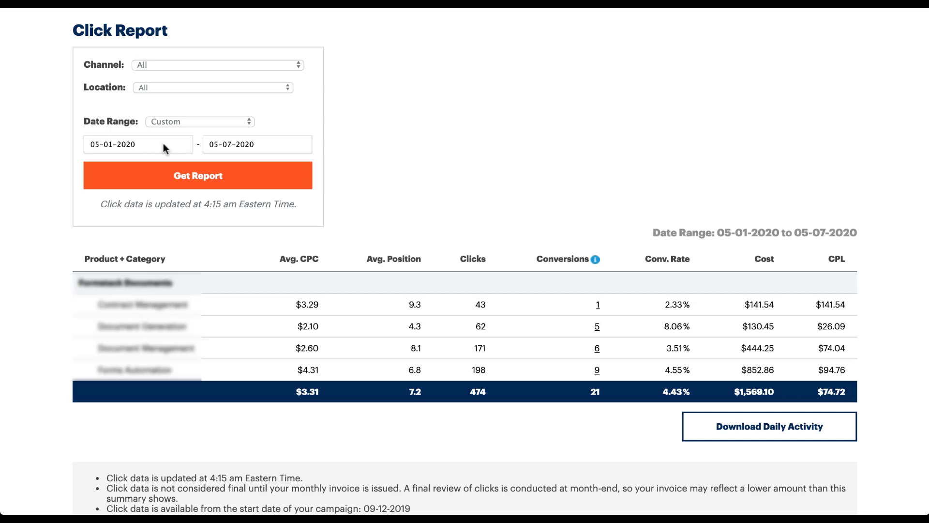
left_click(213, 124)
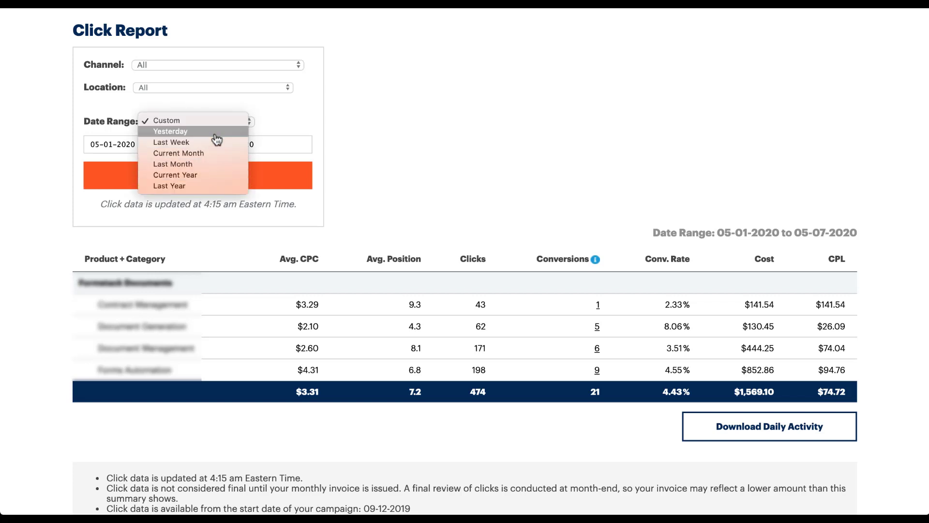
left_click(441, 140)
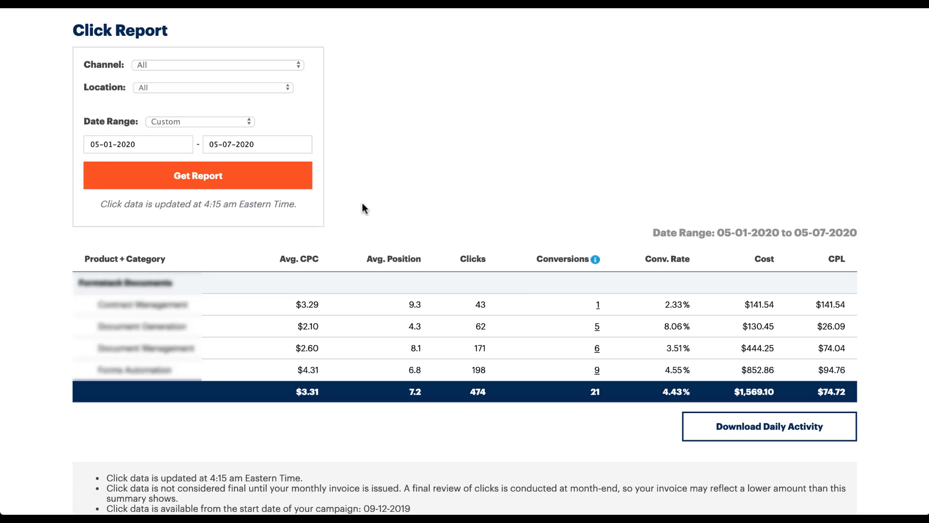
- Run the click report for all channels and locations with the Last Month date range and review its results
left_click(167, 145)
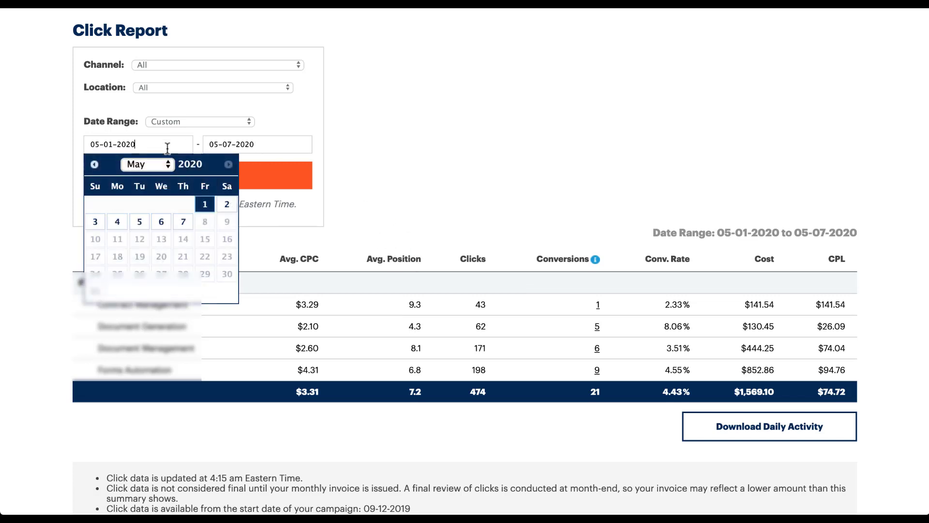
left_click(187, 121)
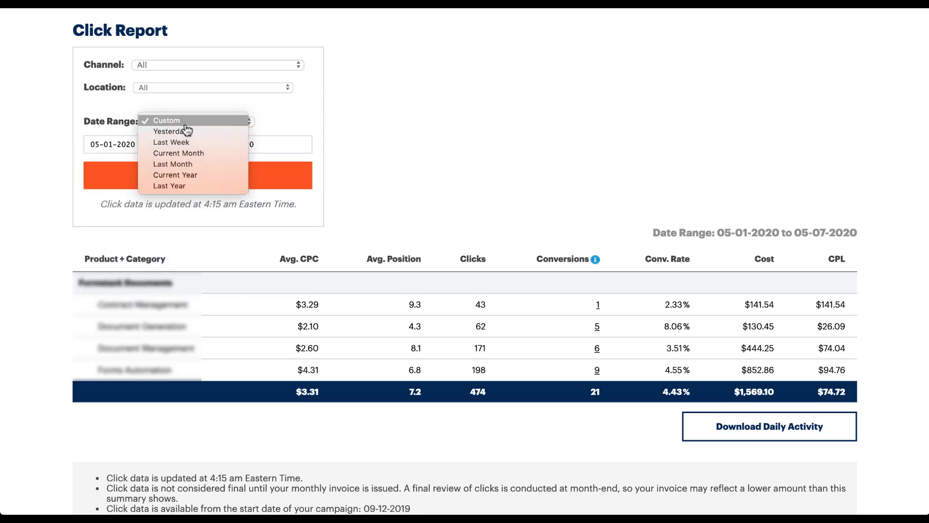
left_click(193, 164)
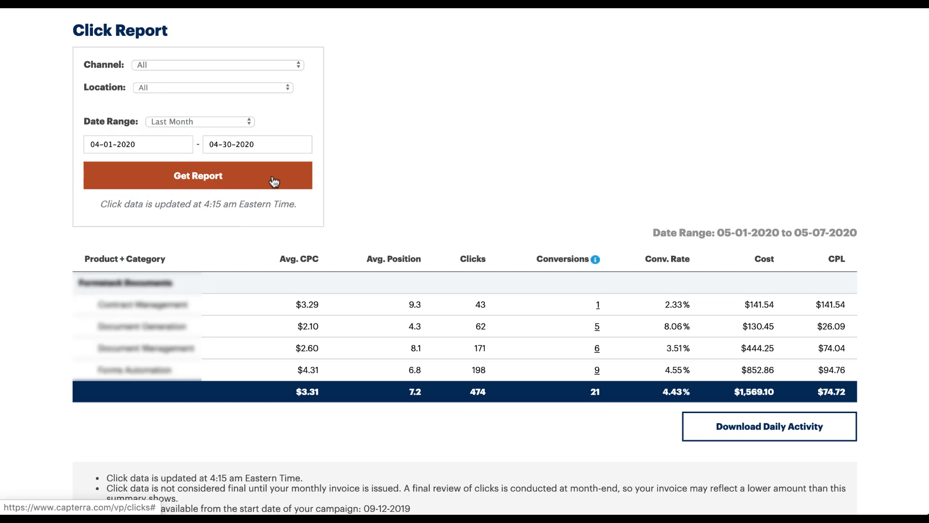
left_click(274, 182)
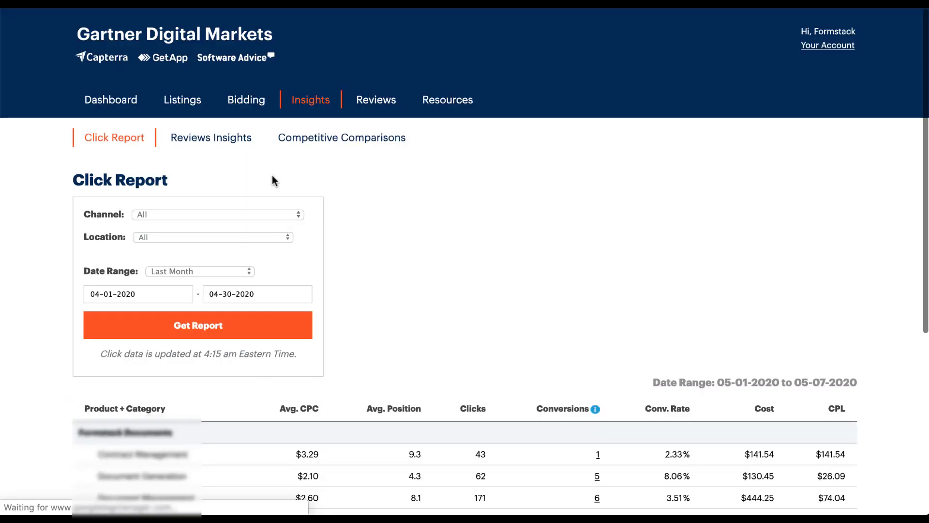
scroll(472, 286, "down", 3)
scroll(473, 286, "down", 2)
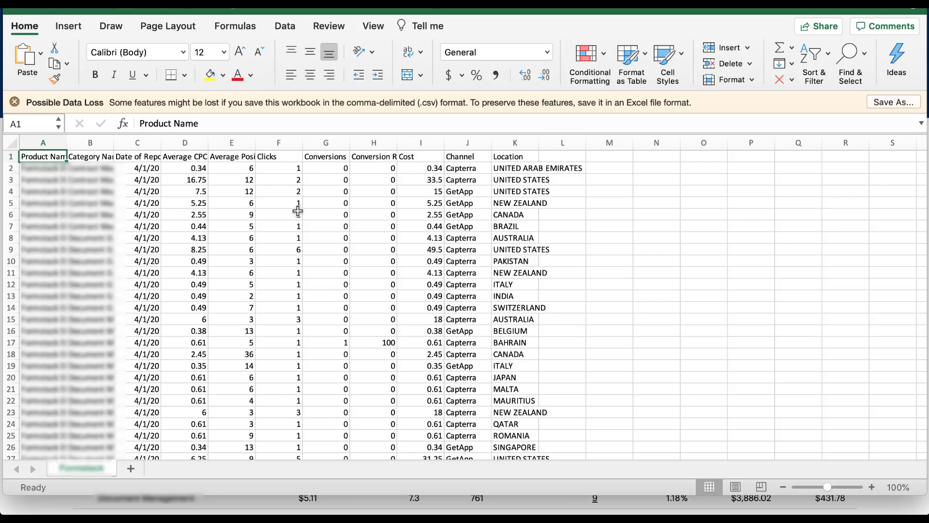
- Widen the Date of Report, Category Name, Channel and Location columns in the exported daily activity spreadsheet and look through its rows
left_click_drag(161, 143, 171, 142)
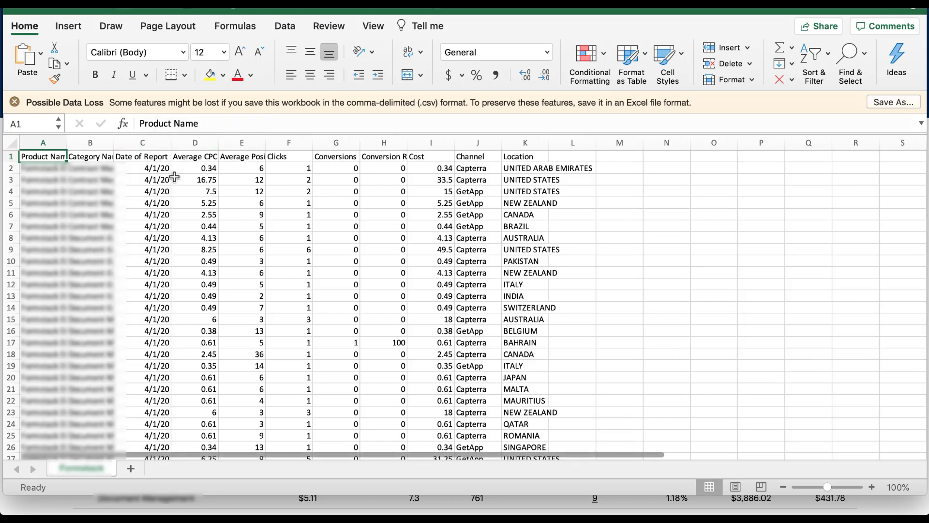
left_click_drag(114, 142, 159, 143)
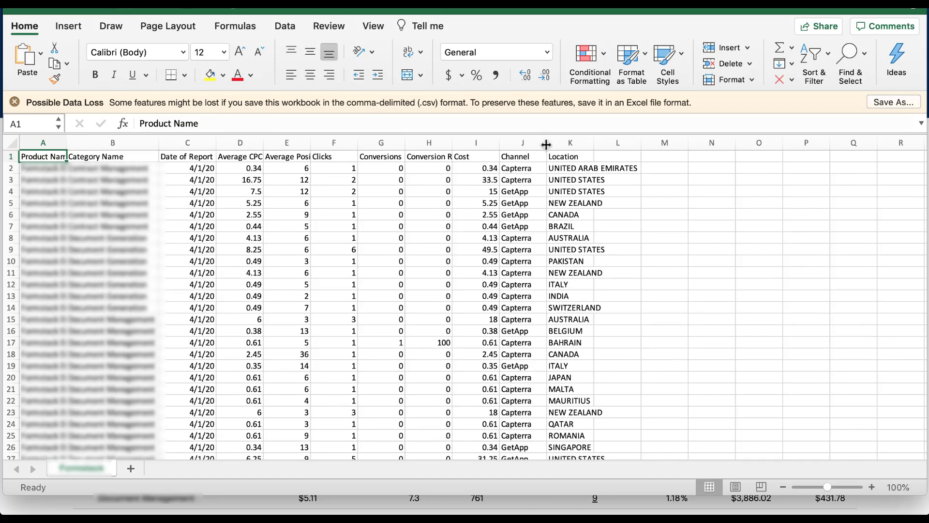
left_click_drag(546, 145, 563, 144)
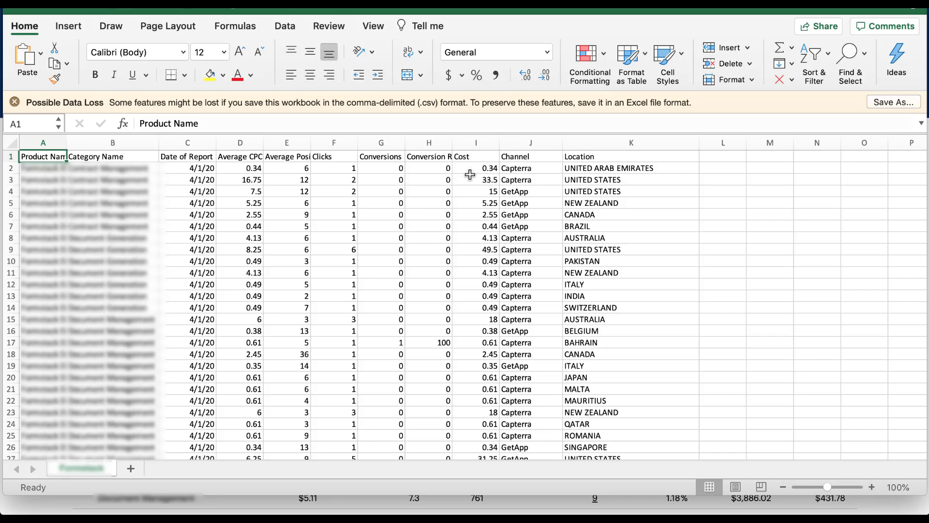
scroll(440, 290, "down", 12)
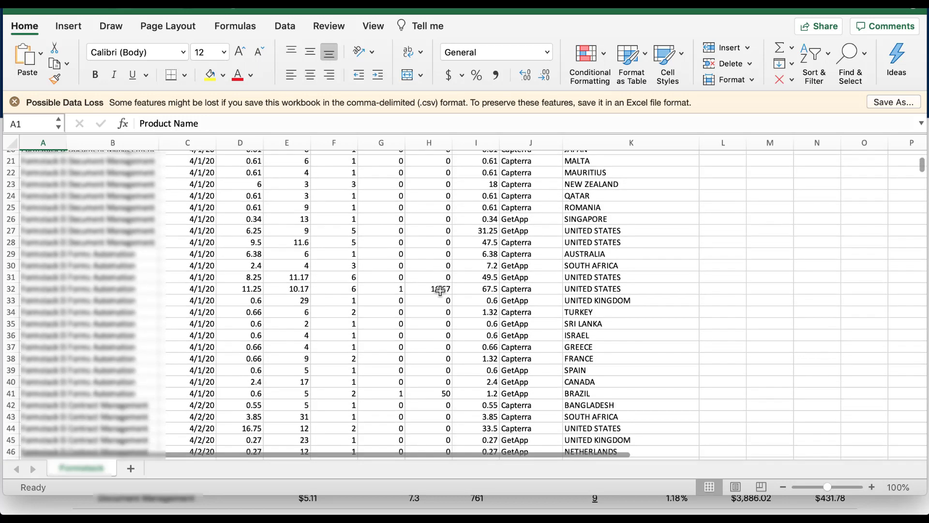
scroll(440, 291, "down", 12)
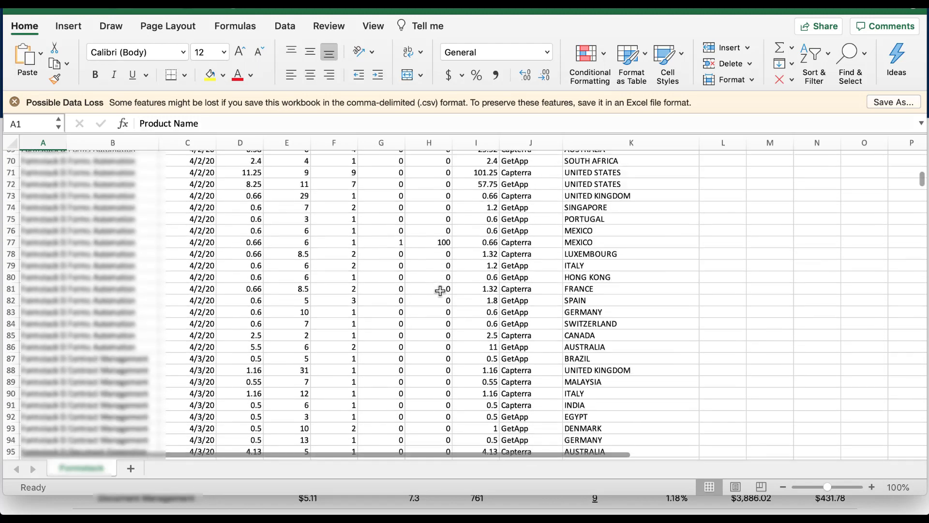
scroll(440, 290, "down", 5)
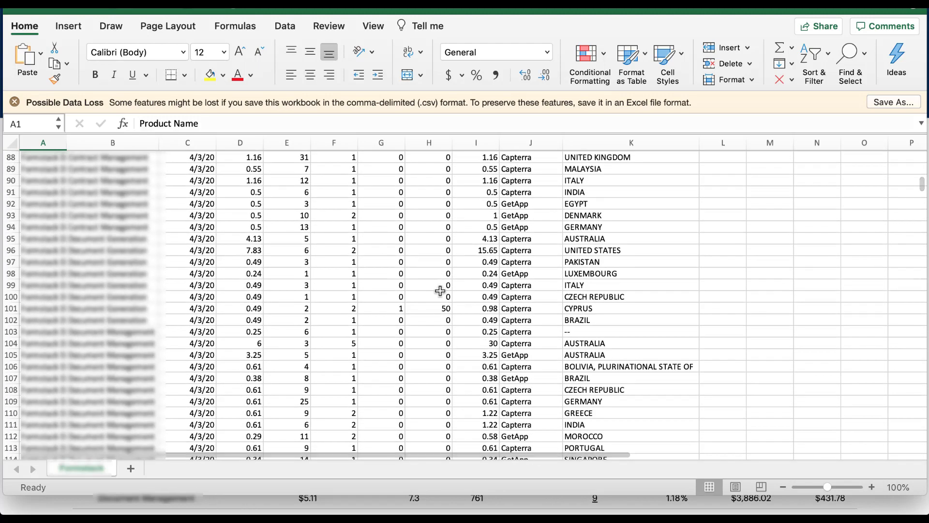